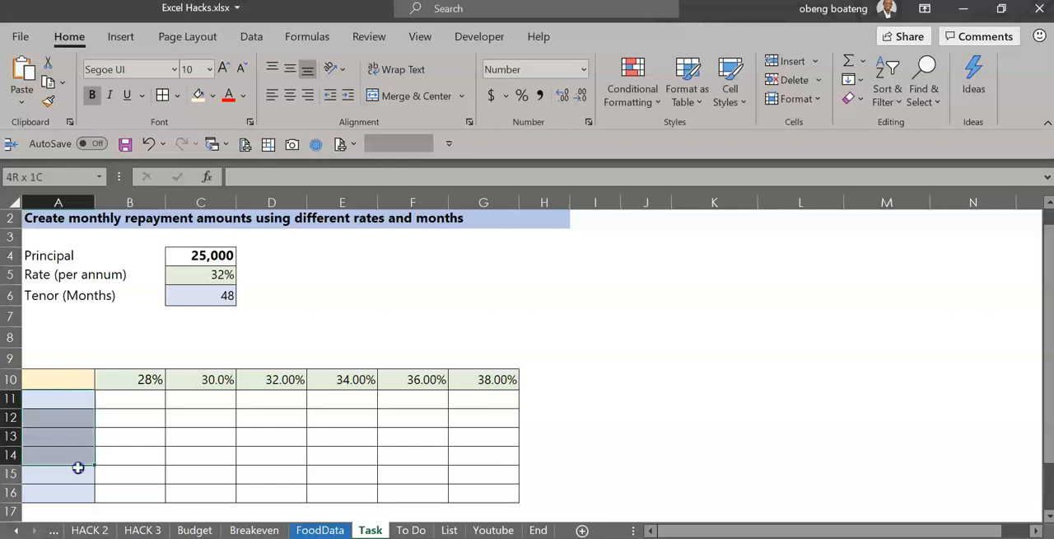
Clear the interest rates from B10:G10 in the header row of the repayment table.
left_click(202, 295)
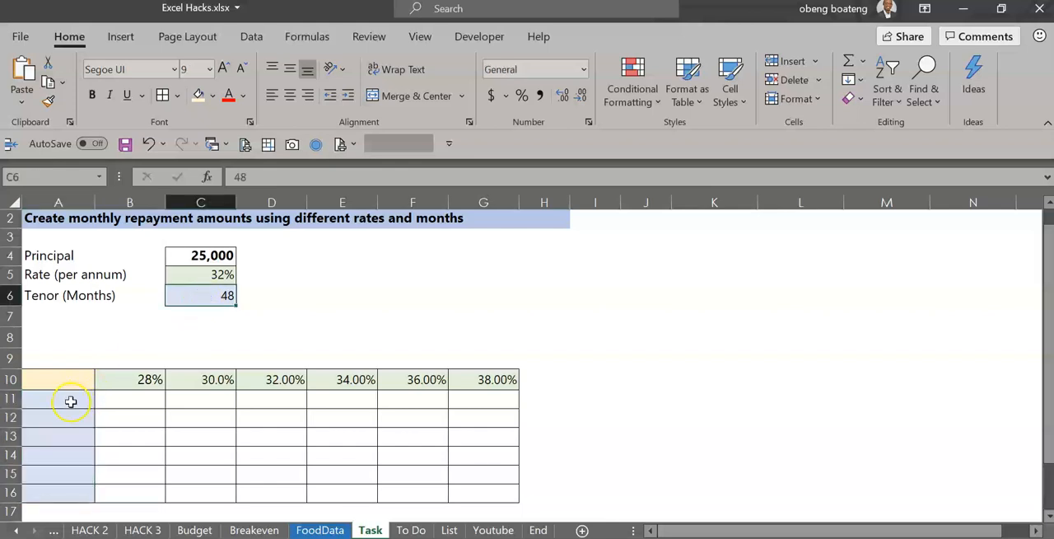
left_click_drag(148, 381, 496, 387)
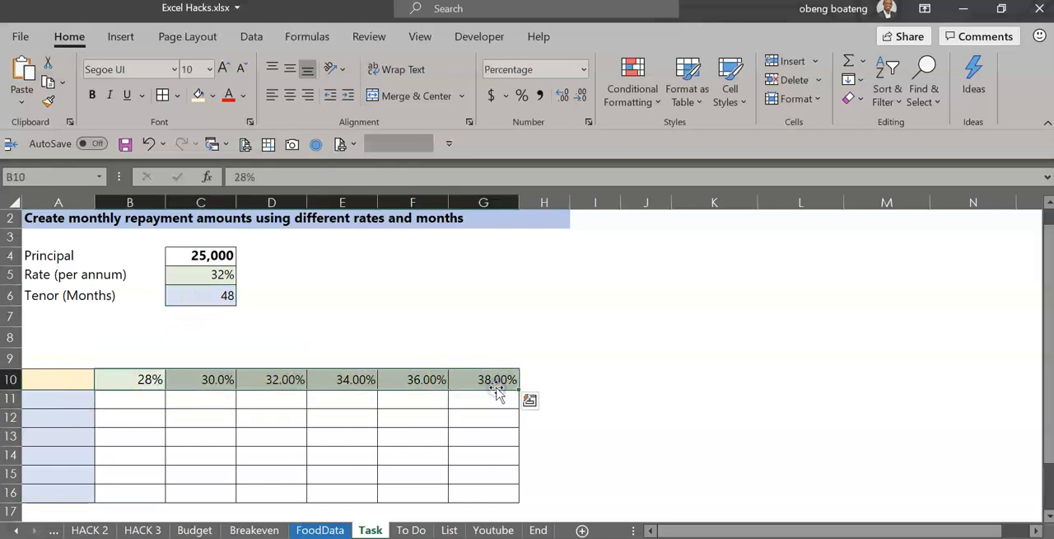
key("Delete")
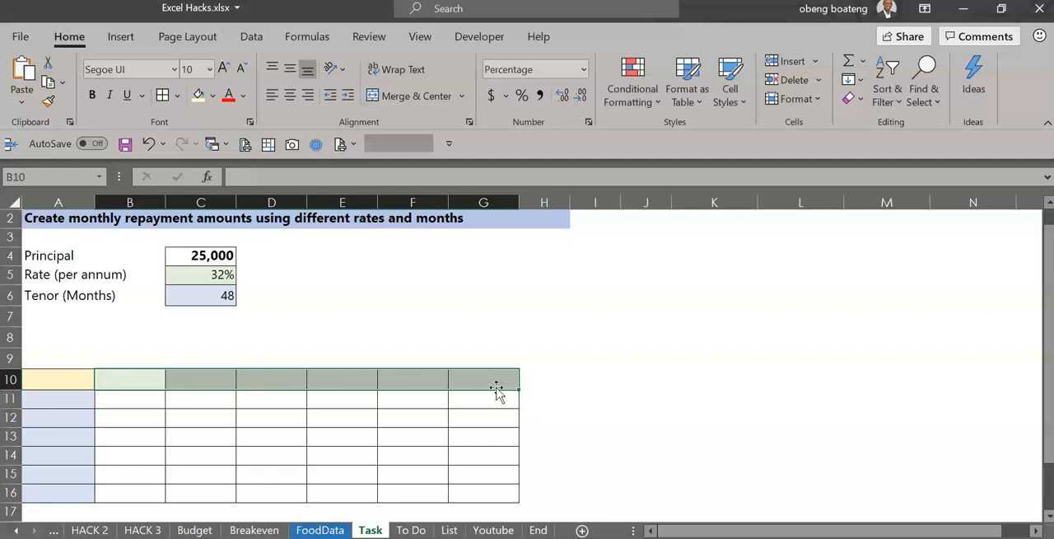
left_click_drag(147, 401, 483, 485)
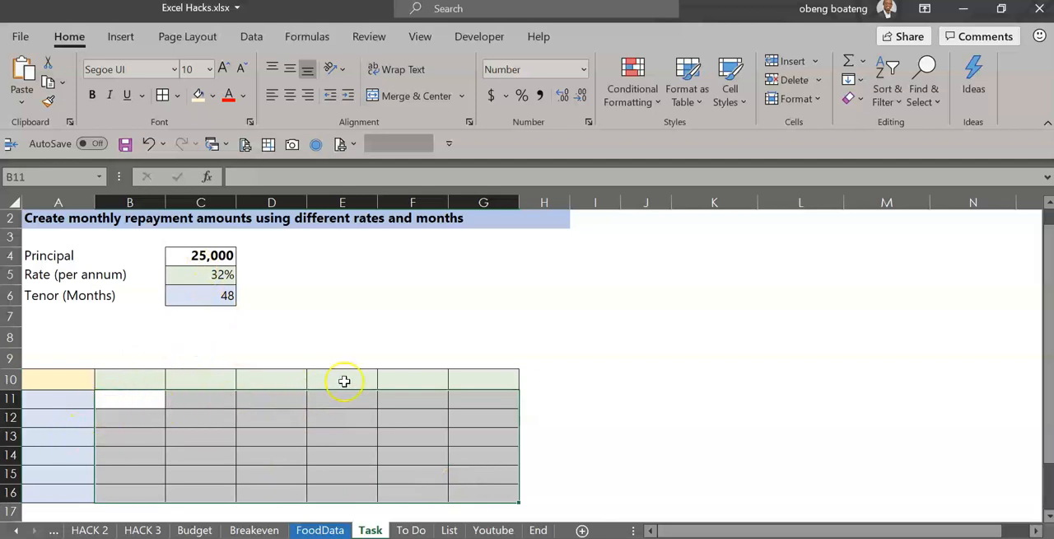
left_click(196, 344)
Start a PMT formula in A10 using the annual rate in C5 divided by 12 as the rate argument.
left_click(69, 378)
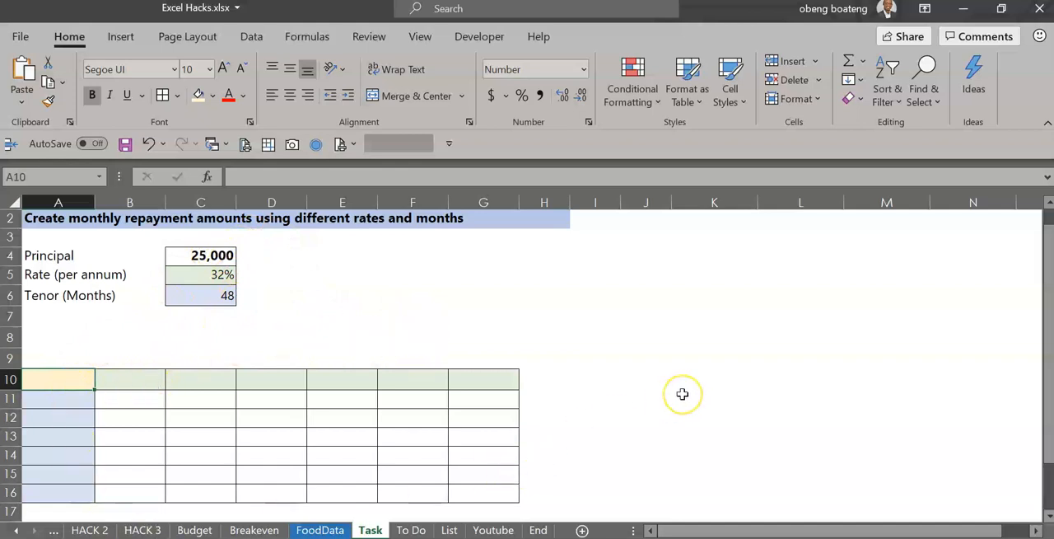
type("=P")
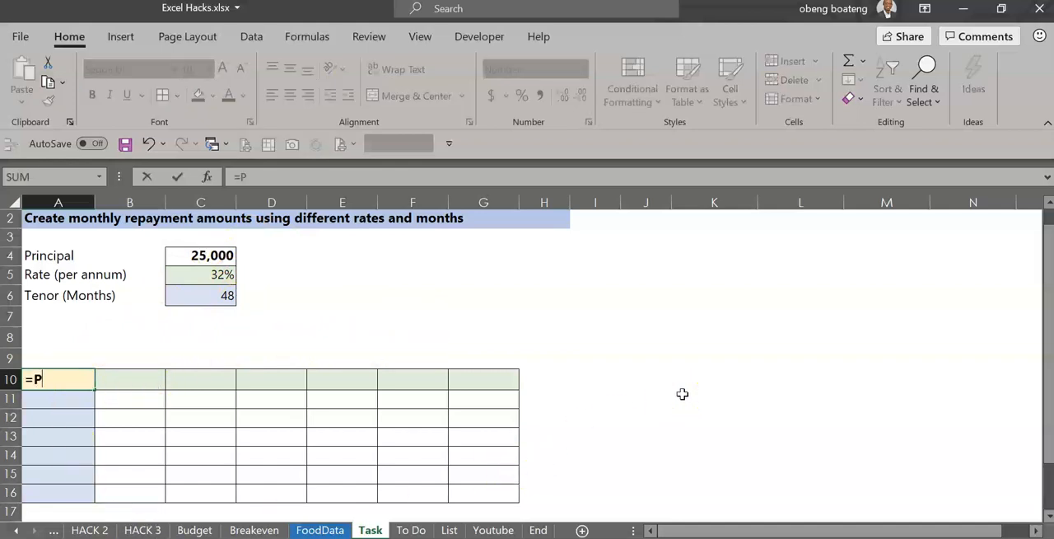
type("MT")
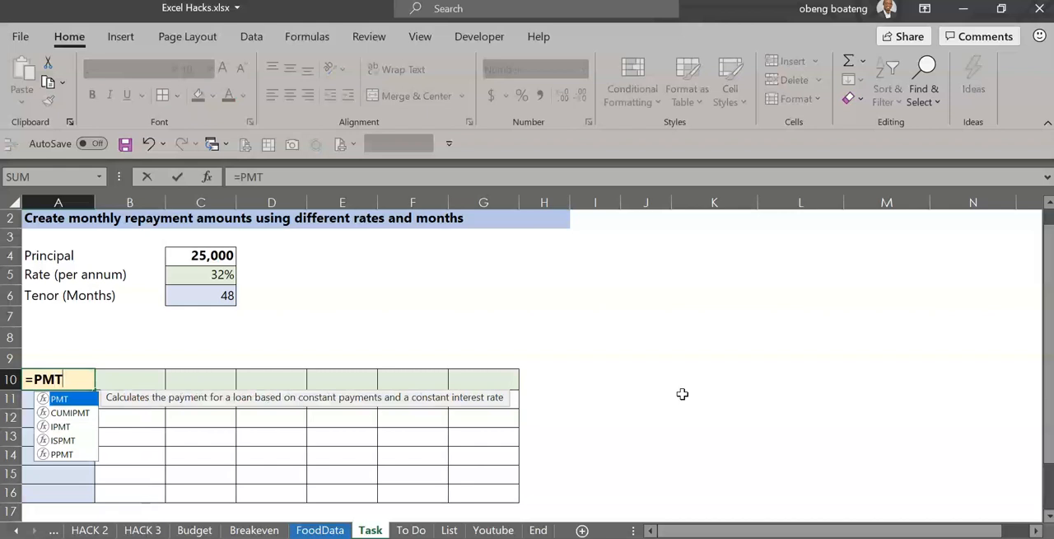
type("(")
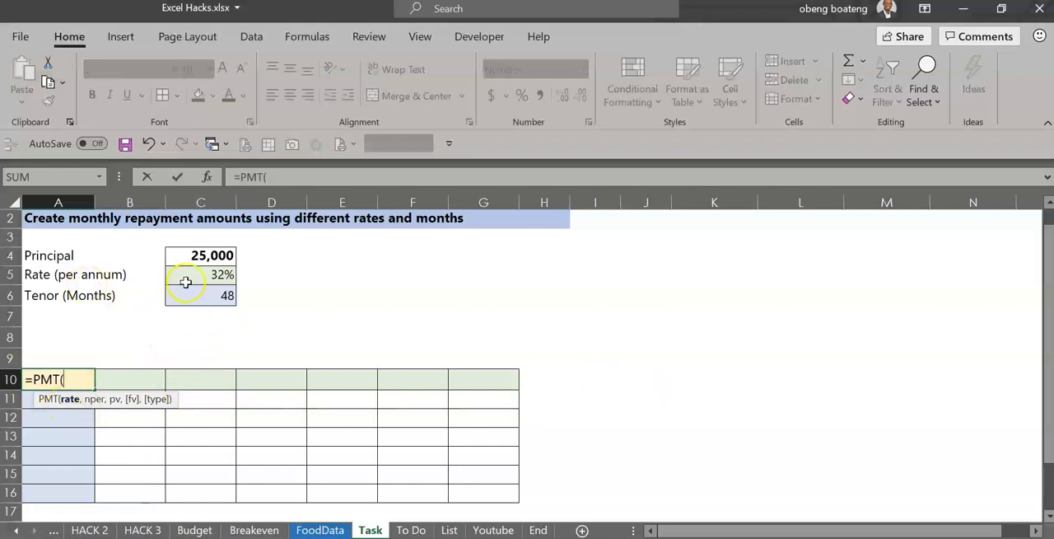
left_click(211, 277)
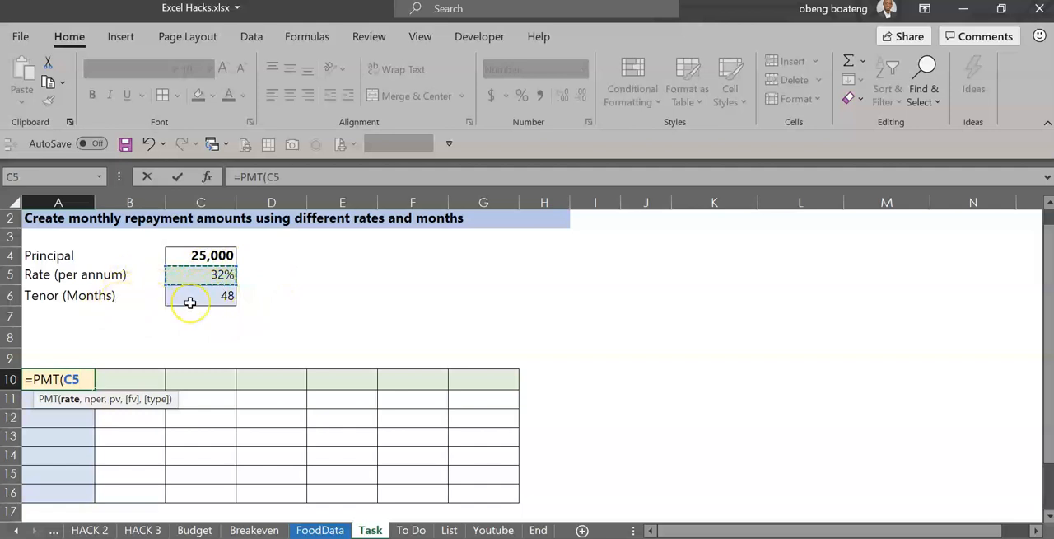
type("/12")
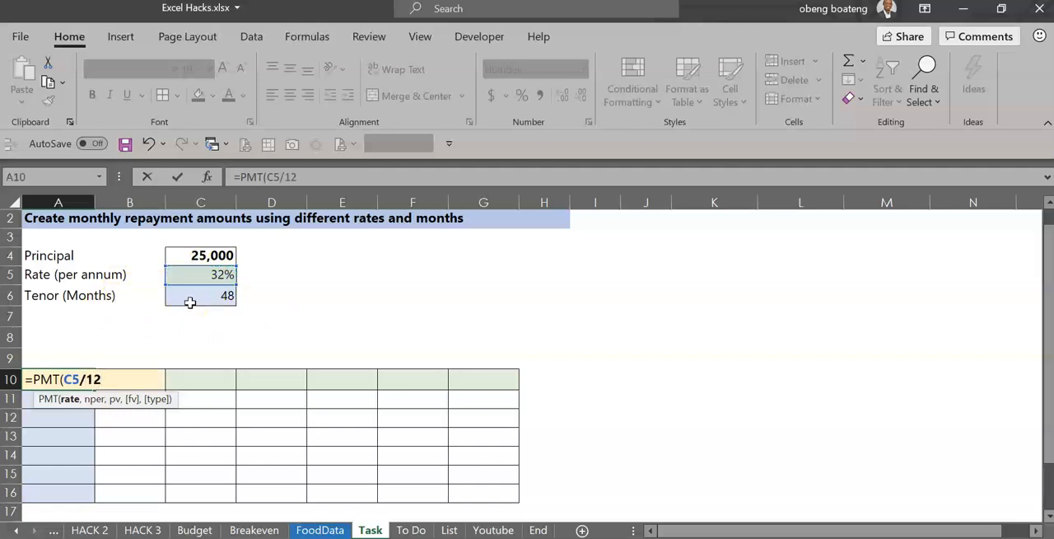
type(",")
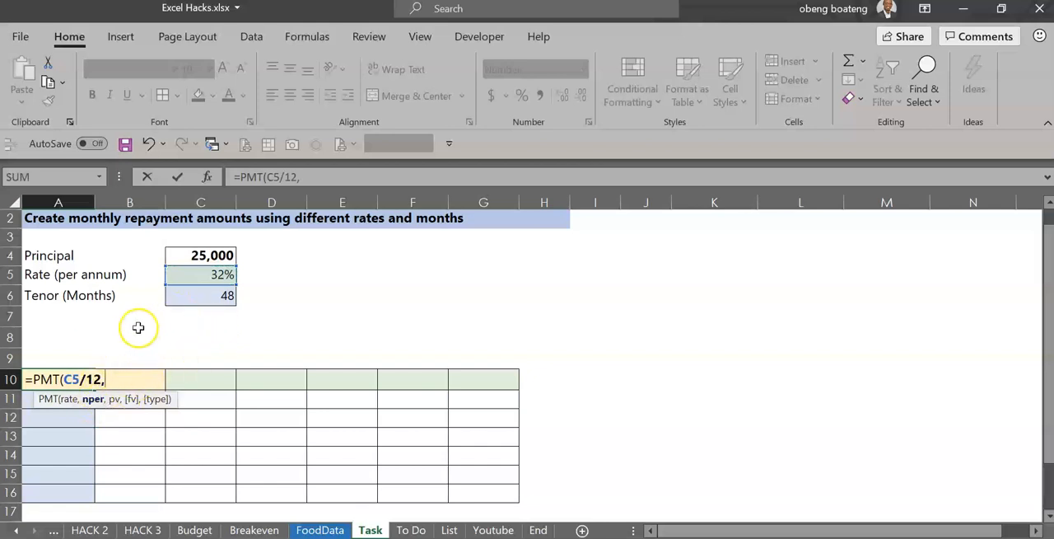
Complete the A10 formula as =-PMT(C5/12,C6,C4,0,0), keeping A10 selected.
left_click(205, 298)
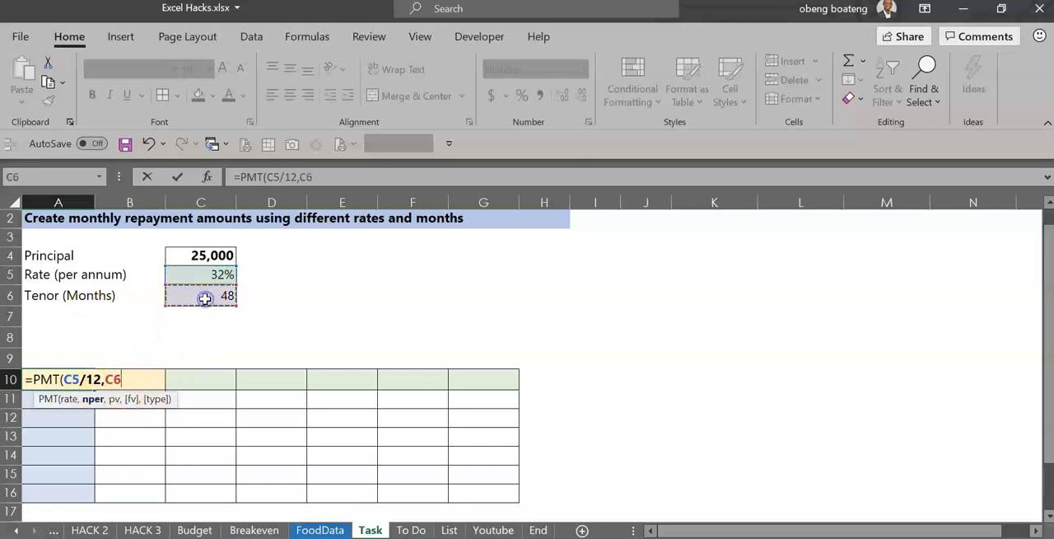
type(",")
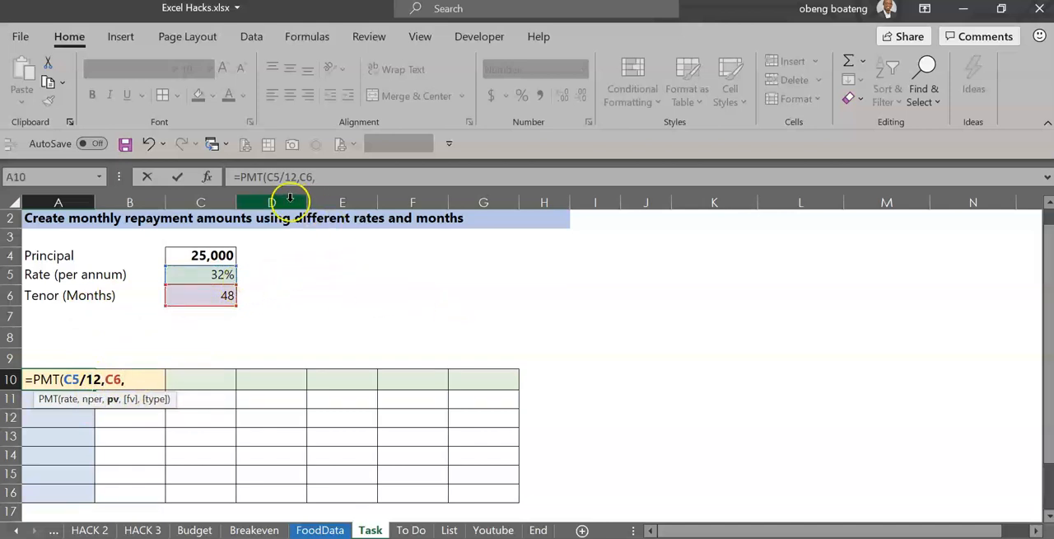
left_click(231, 255)
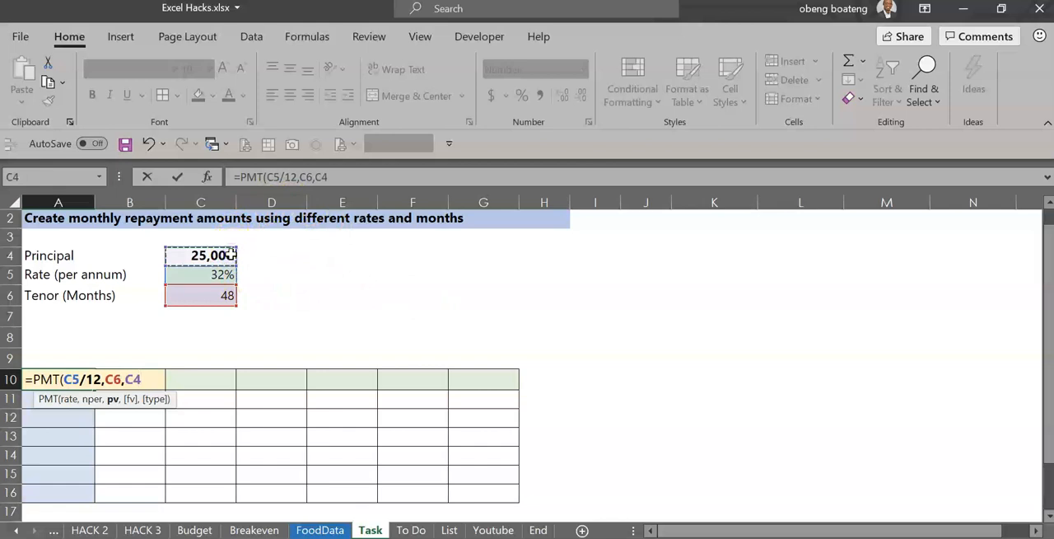
type(",")
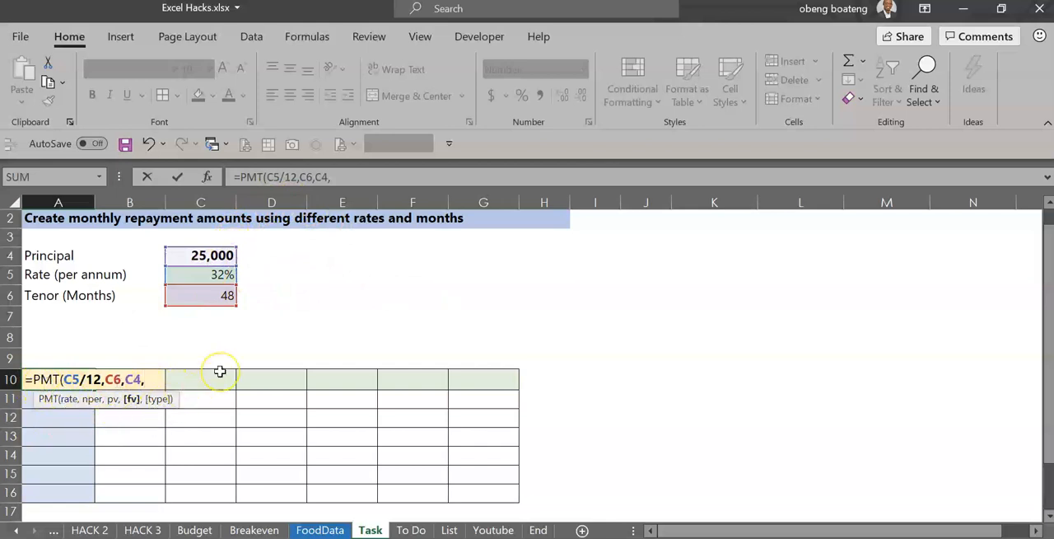
type("0,")
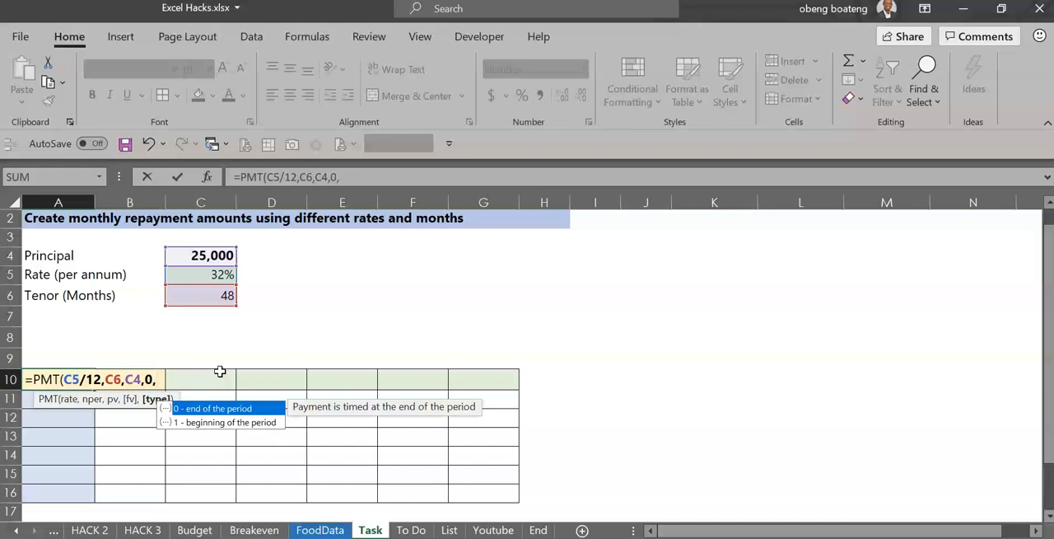
left_click(239, 401)
type("0)")
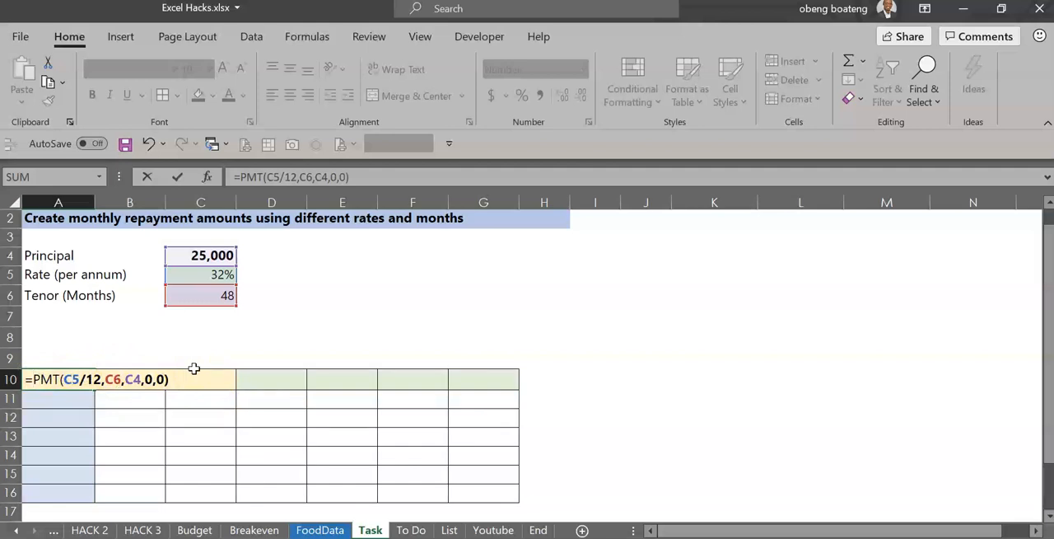
type("-")
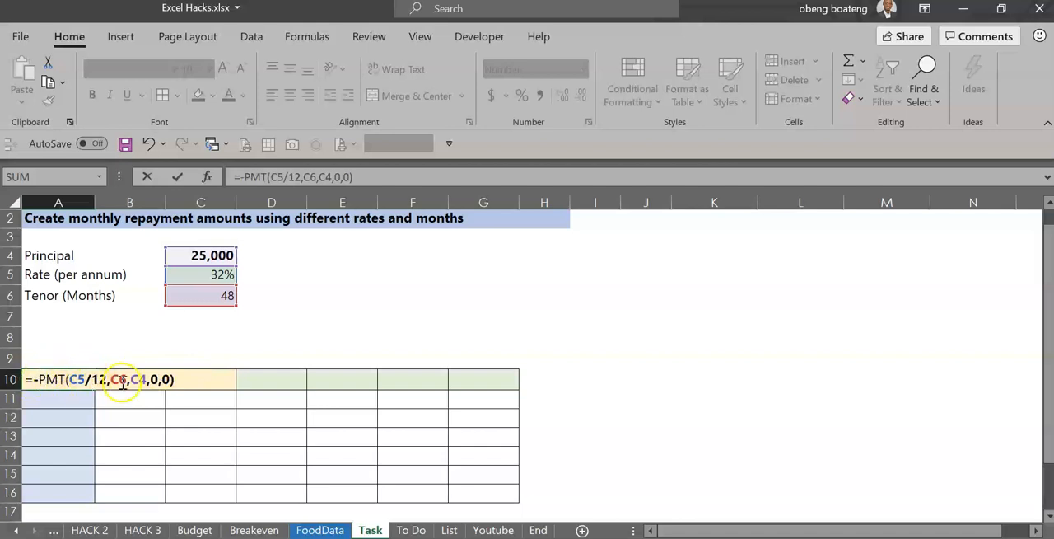
key("ctrl+Return")
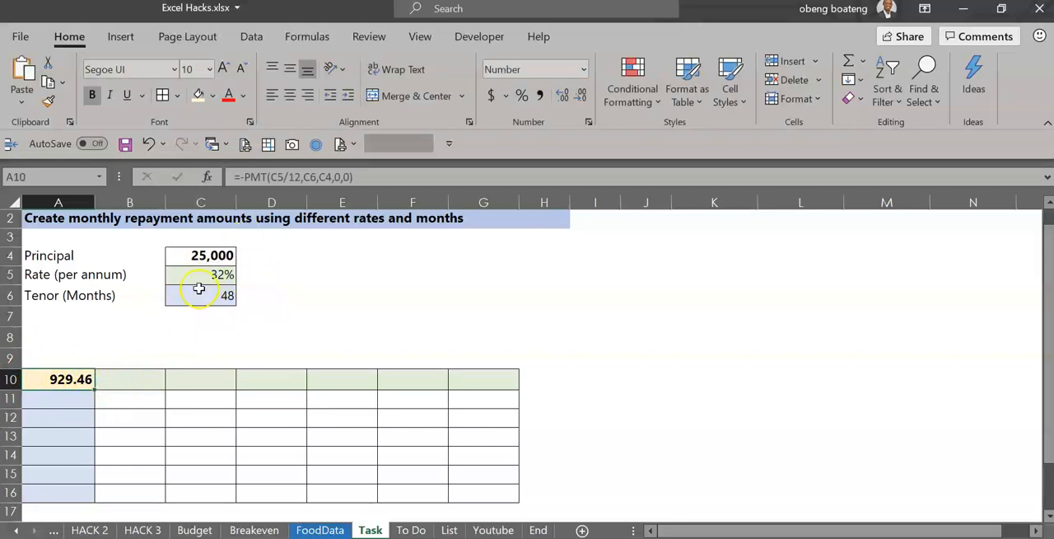
Enter 28% in B10 as the first interest rate of the table's header row.
left_click_drag(156, 379, 464, 376)
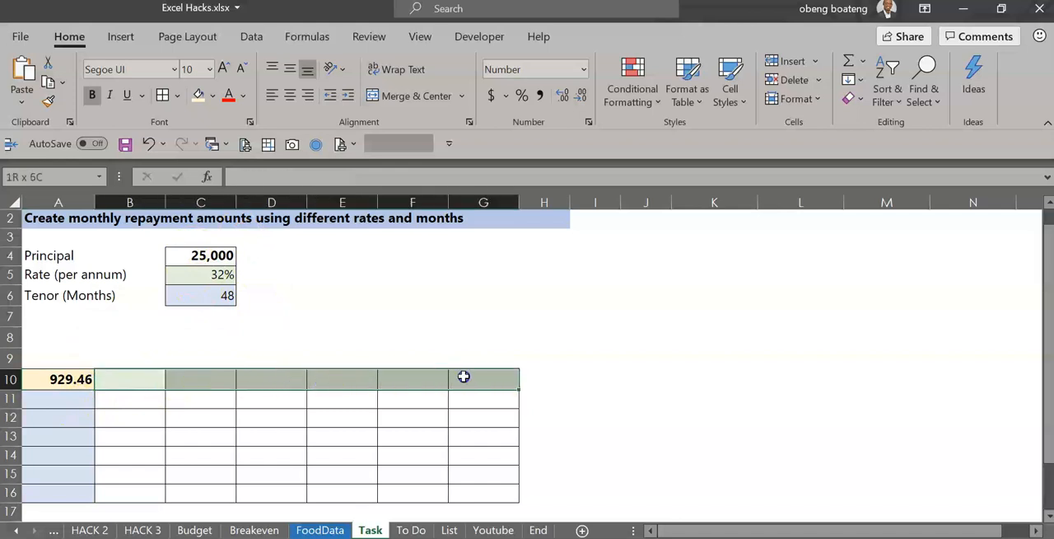
left_click(156, 378)
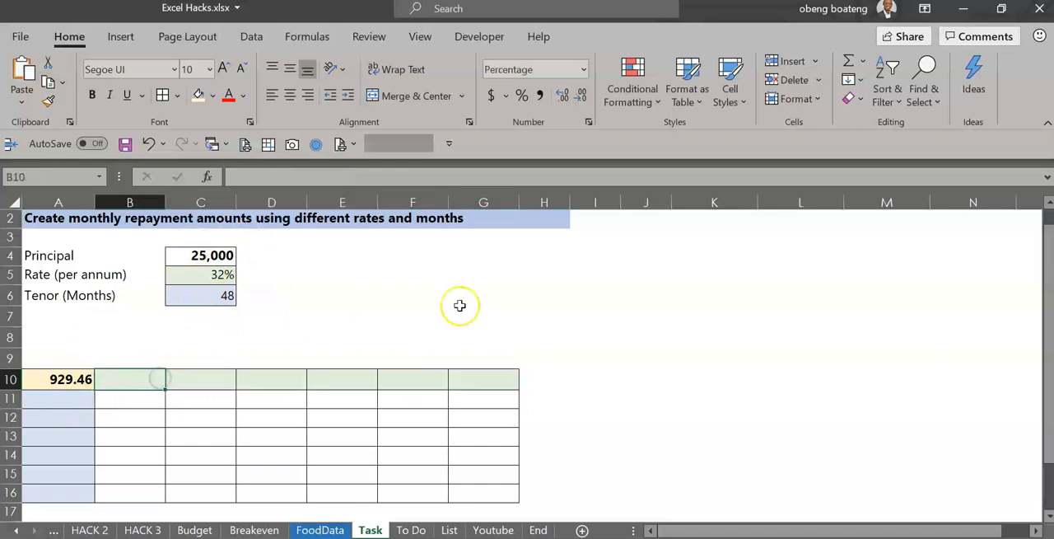
type("28")
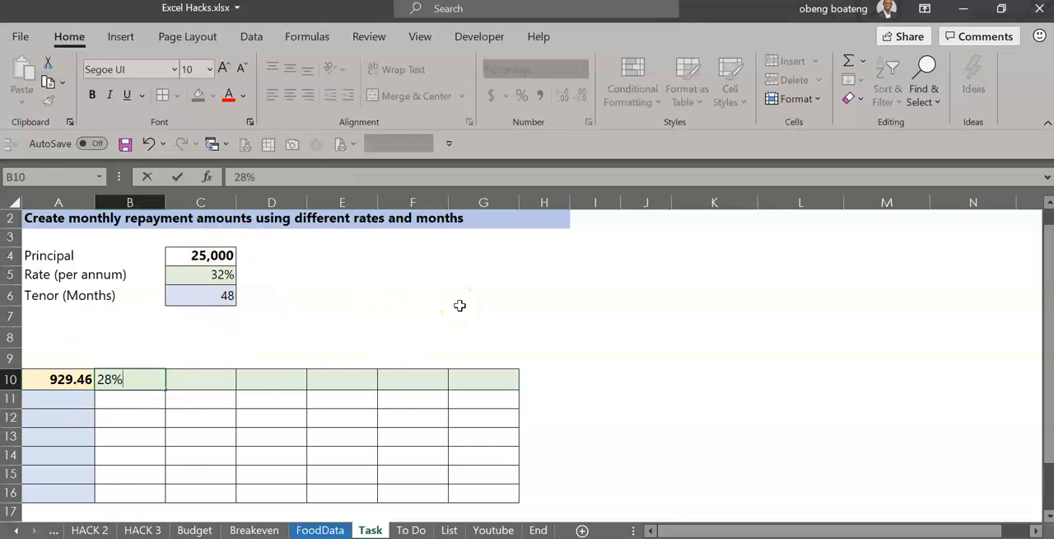
type("8")
key("Return")
Fill C10:G10 with the formula =B10+2% so each rate rises by 2% across the row.
key("Up")
key("Right")
key("shift+Right")
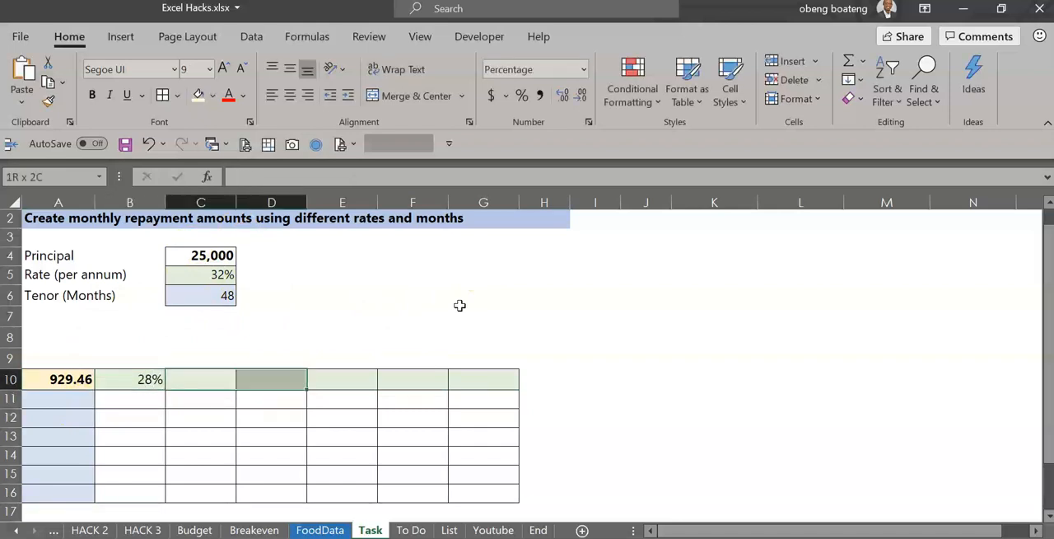
key("shift+Right")
key("shift+Right")
key("shift+Right")
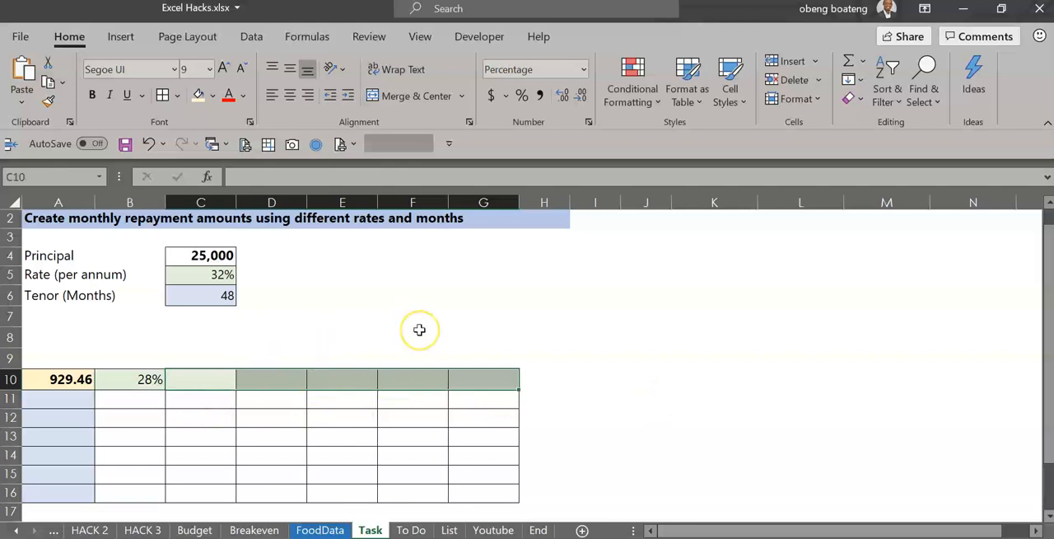
type("=")
key("Left")
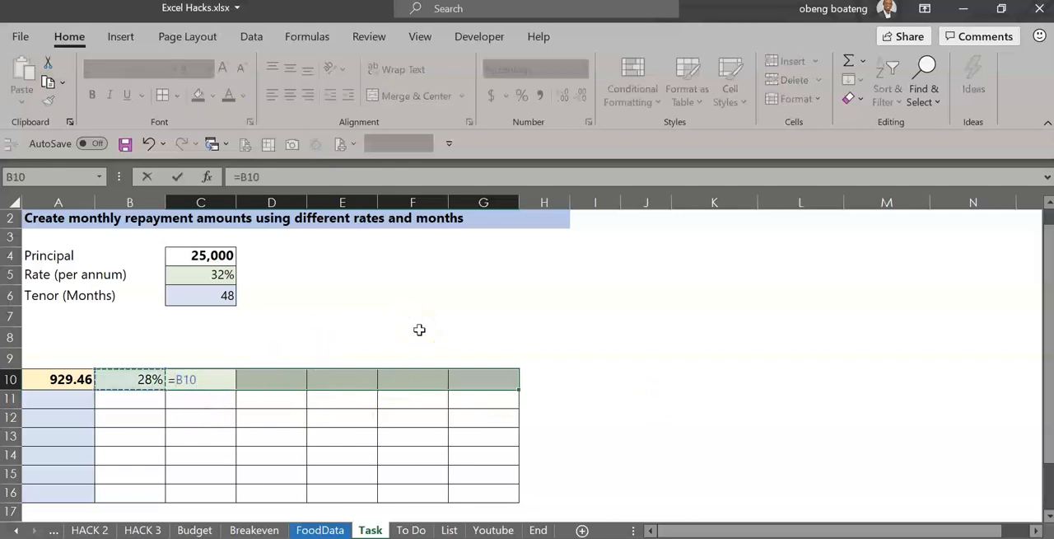
type("+2")
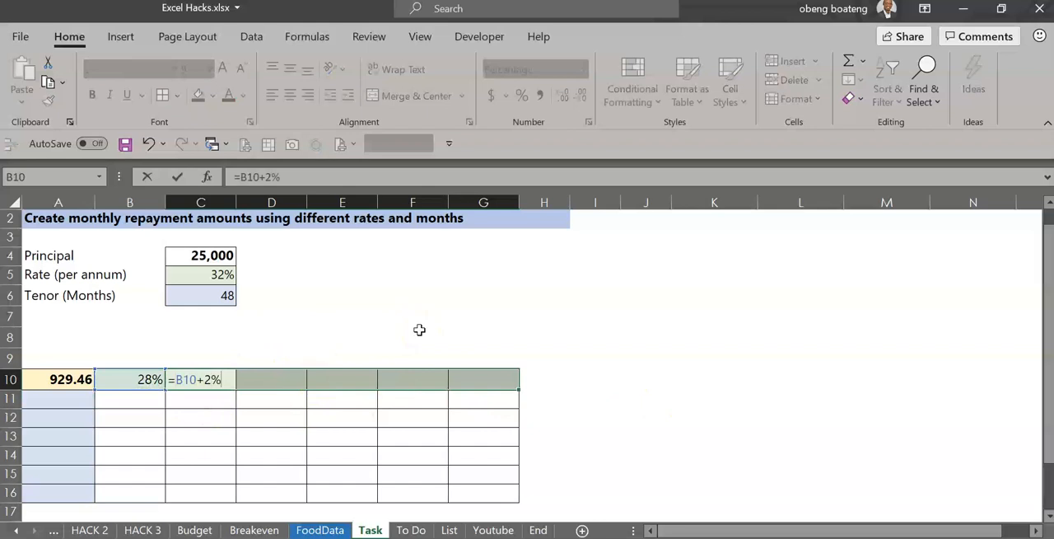
type("%")
key("ctrl+Return")
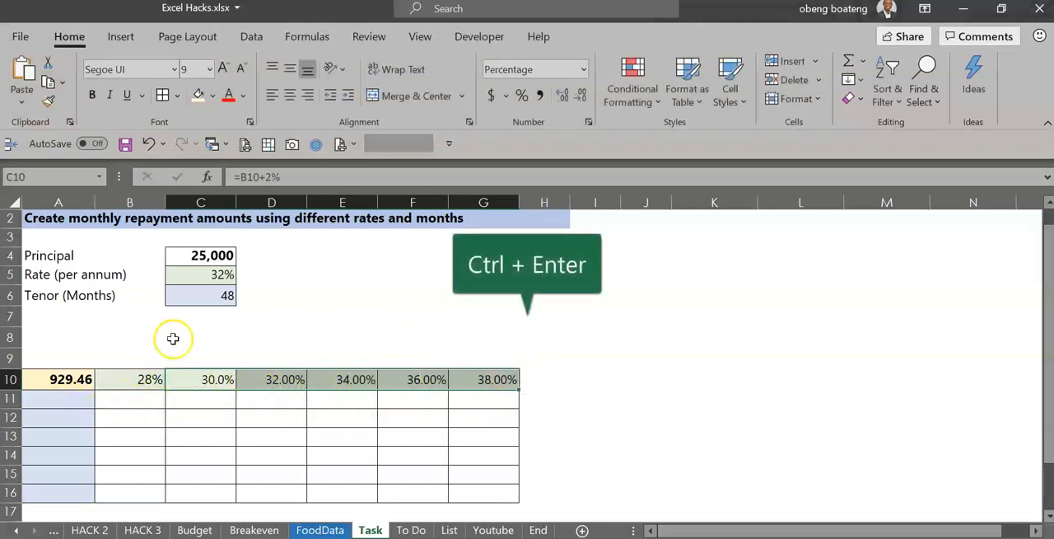
Enter 12 in A11 as the first tenor in months.
left_click(72, 400)
type("12")
key("Return")
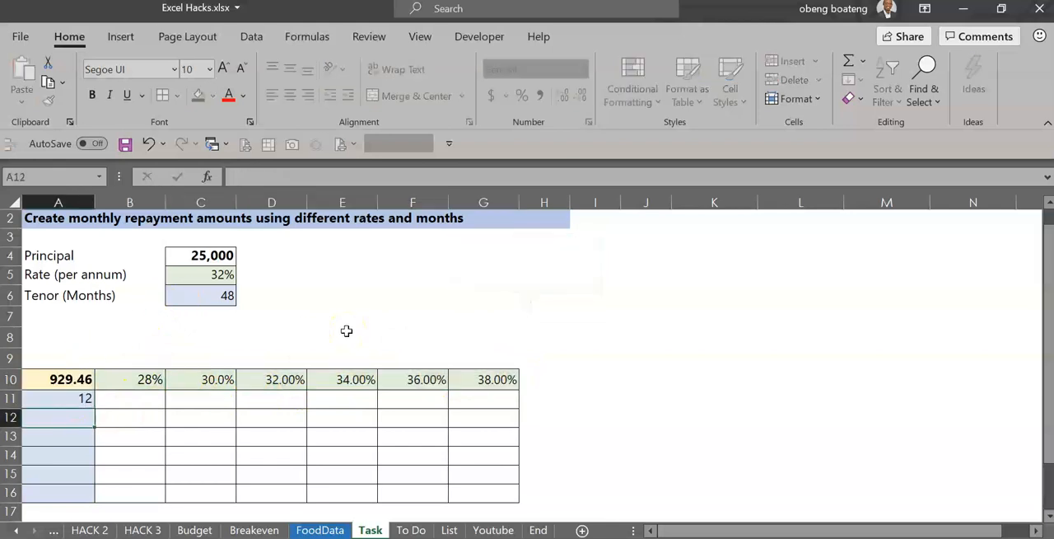
type("=")
key("Up")
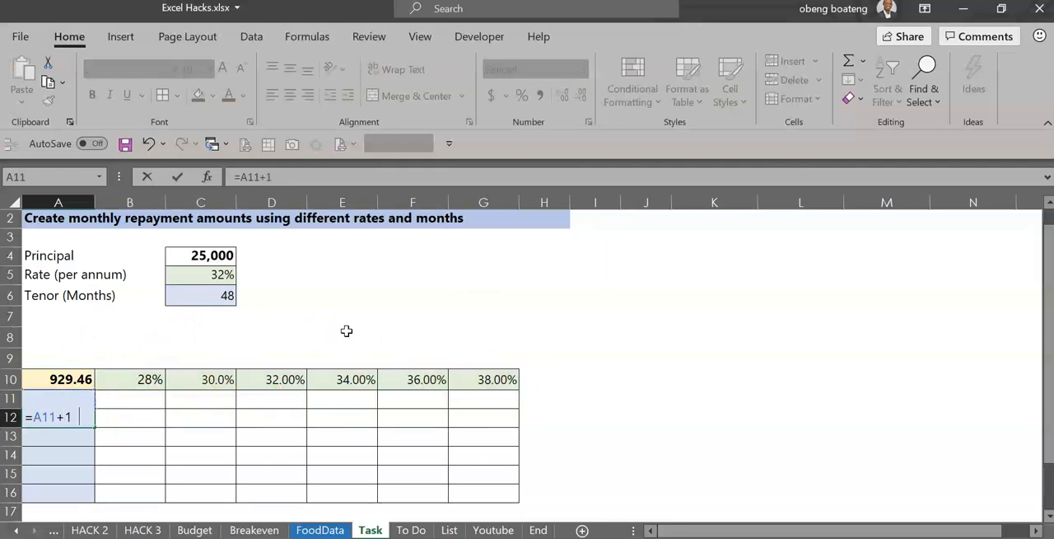
type("+12")
key("Escape")
Fill A12:A16 with the formula =A11+12 so each tenor increases by 12 months down the column.
key("shift+Down")
key("shift+Down")
key("shift+Down")
key("shift+Down")
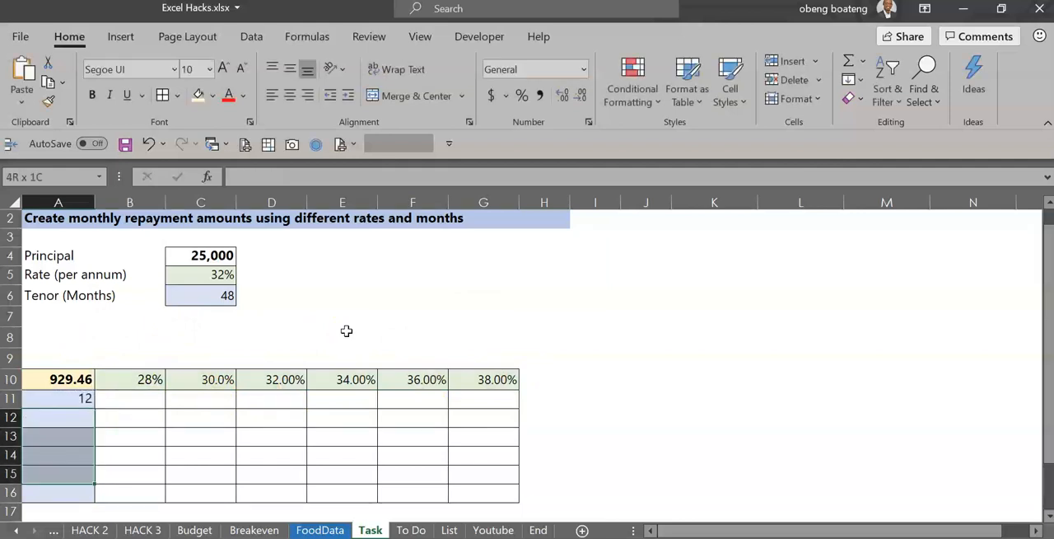
type("=")
key("Up")
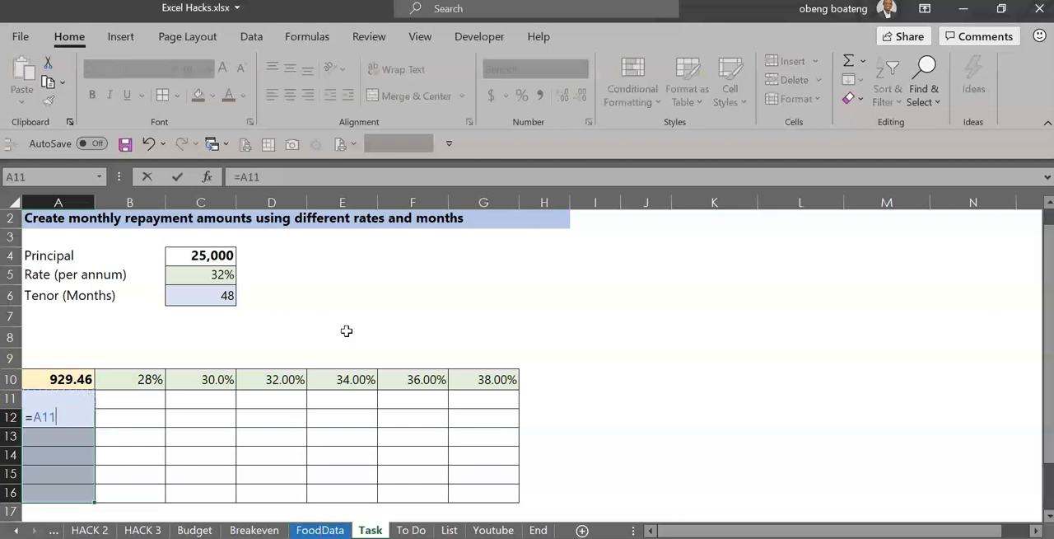
key("ctrl+Return")
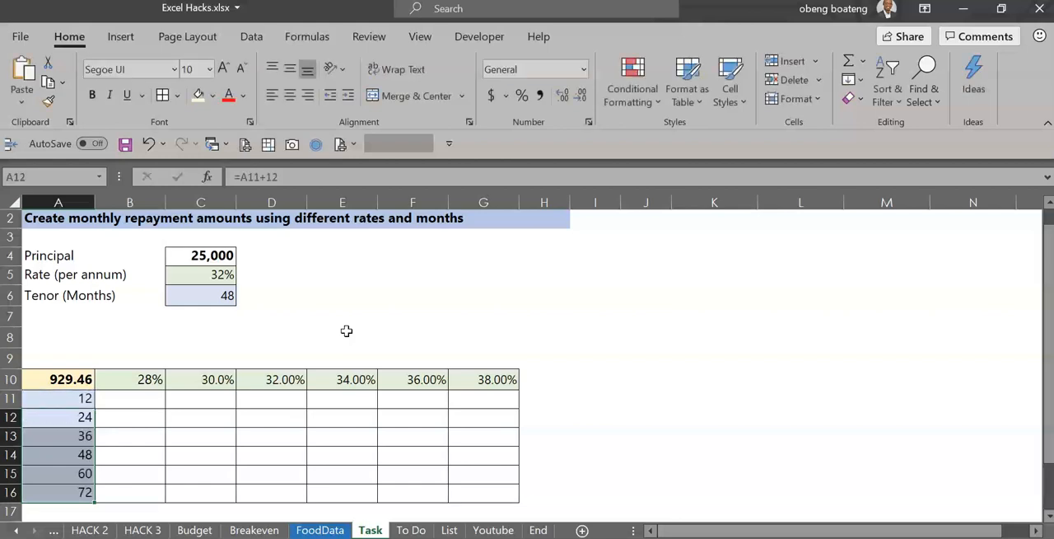
Select the whole table range A10:G16 and start a What-If Data Table on it.
key("Up")
key("Up")
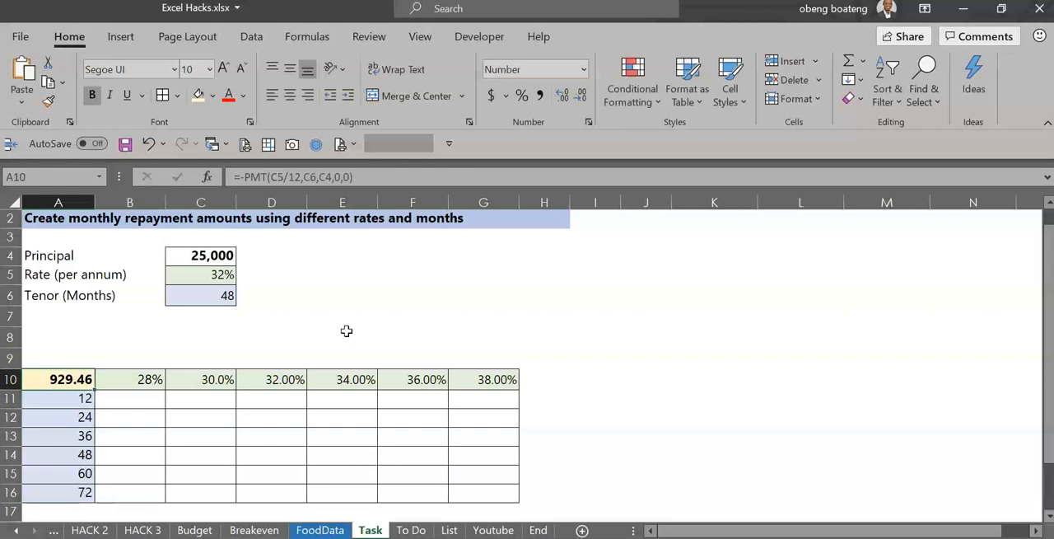
key("Down")
key("Up")
key("shift+Down")
key("shift+Down")
key("shift+Down")
key("shift+Down")
key("shift+Down")
key("shift+Down")
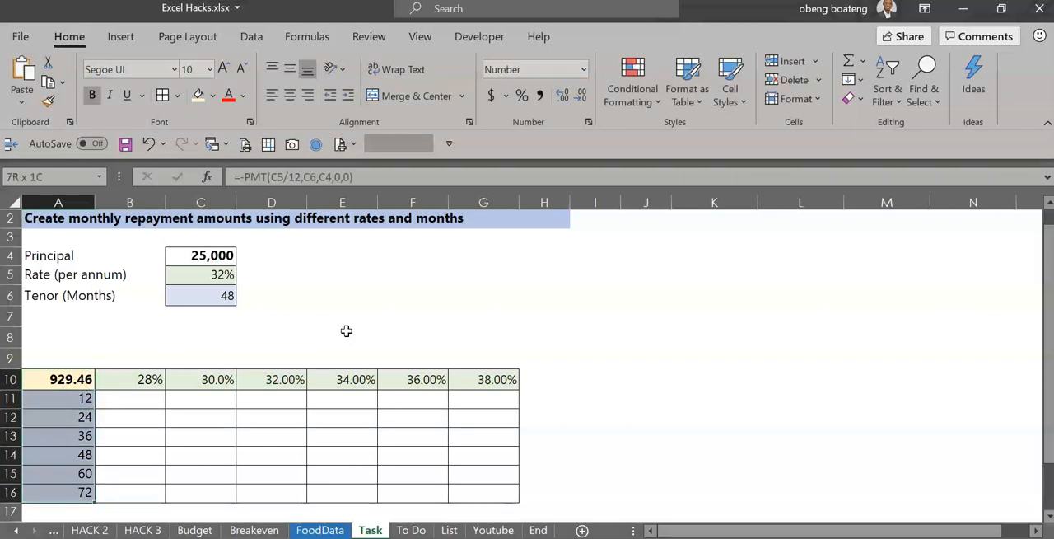
key("shift+Right")
key("shift+Right")
key("shift+Right")
key("shift+Right")
key("shift+Right")
key("shift+Right")
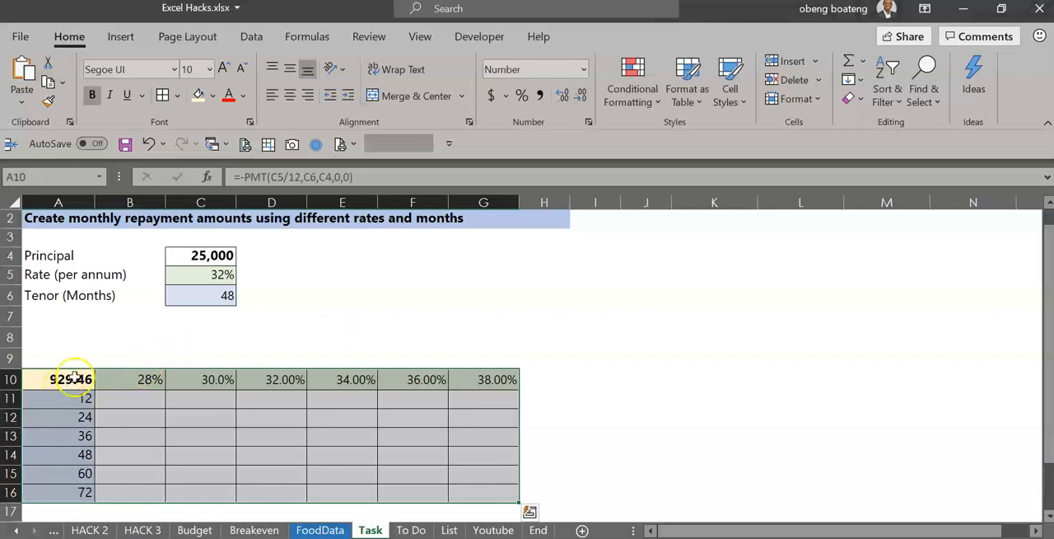
left_click(253, 38)
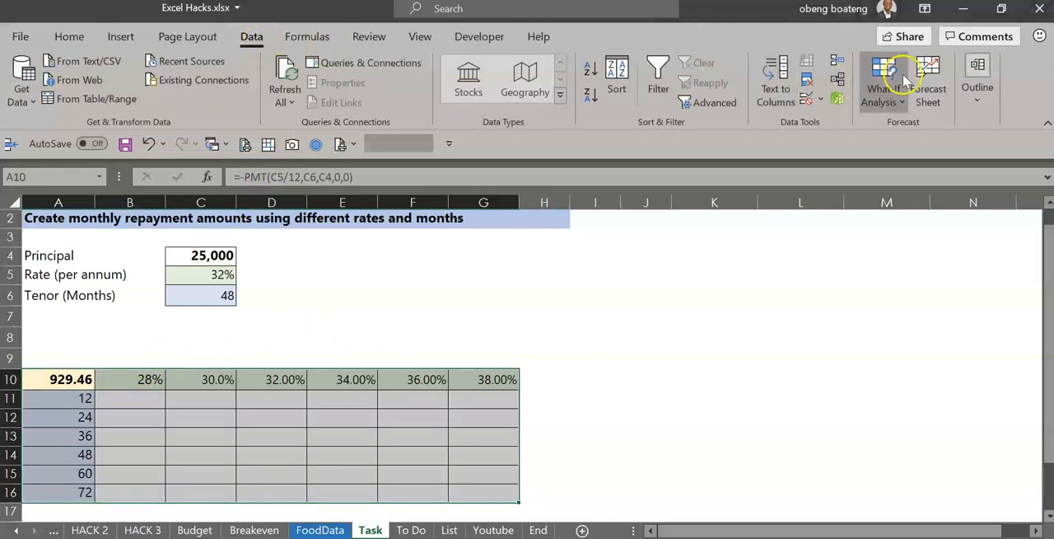
left_click(897, 86)
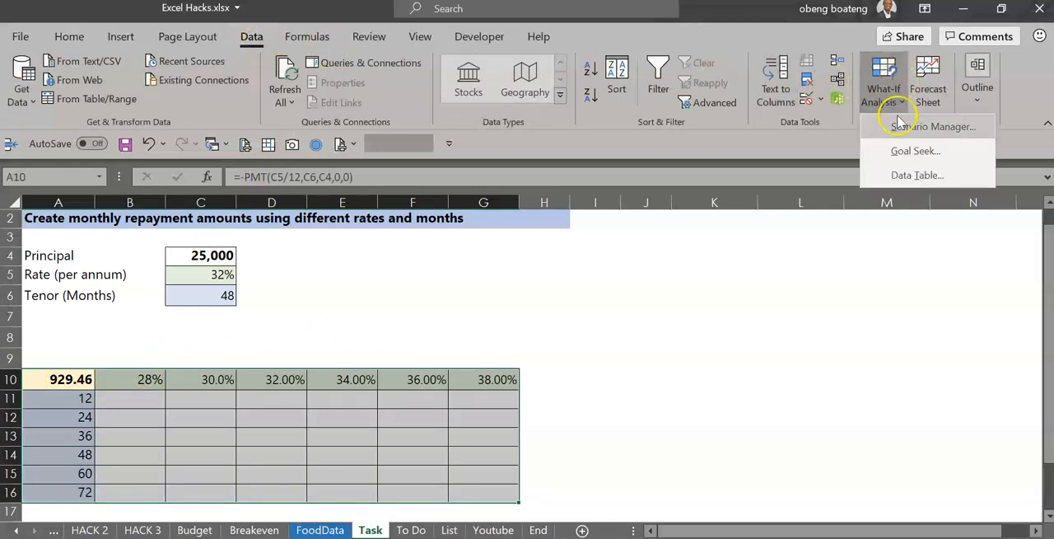
left_click(909, 178)
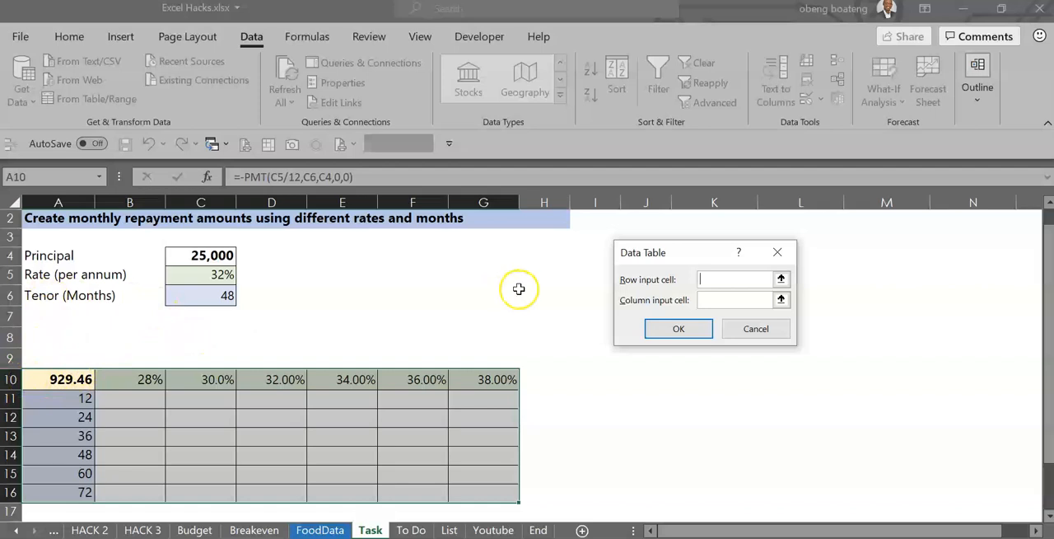
Create the data table with C5 as the row input cell and C6 as the column input cell.
left_click(221, 278)
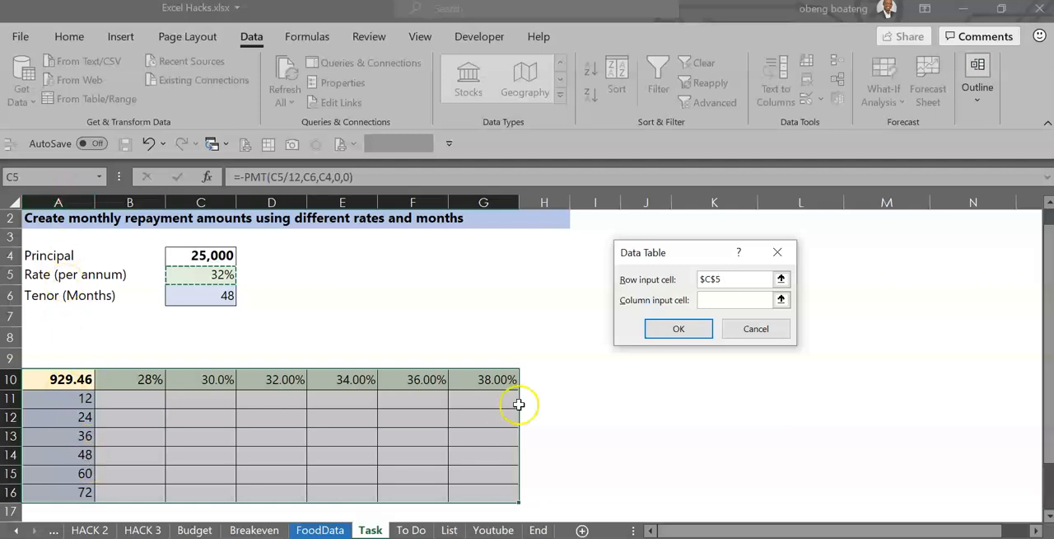
left_click(781, 301)
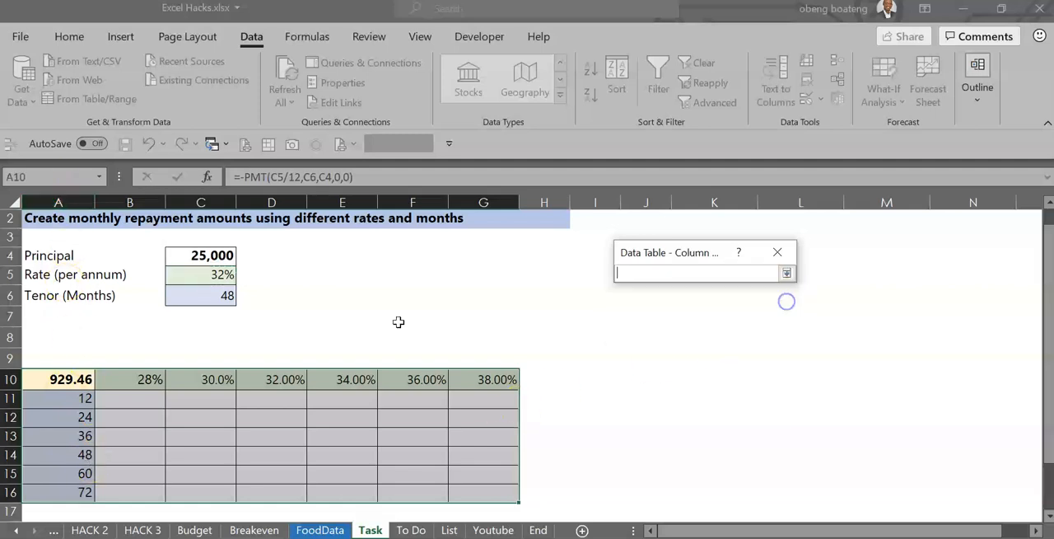
left_click(213, 300)
key("Return")
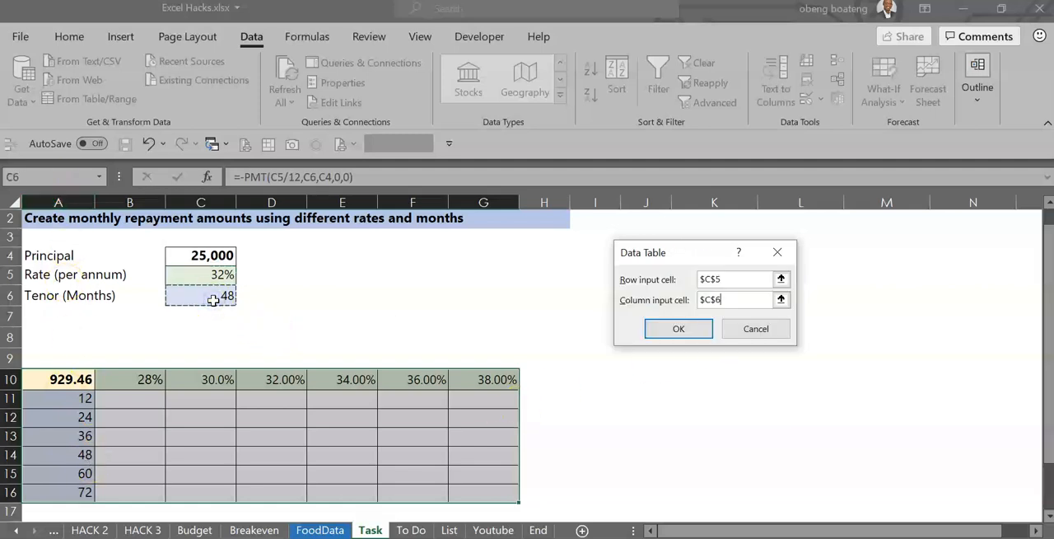
left_click(664, 328)
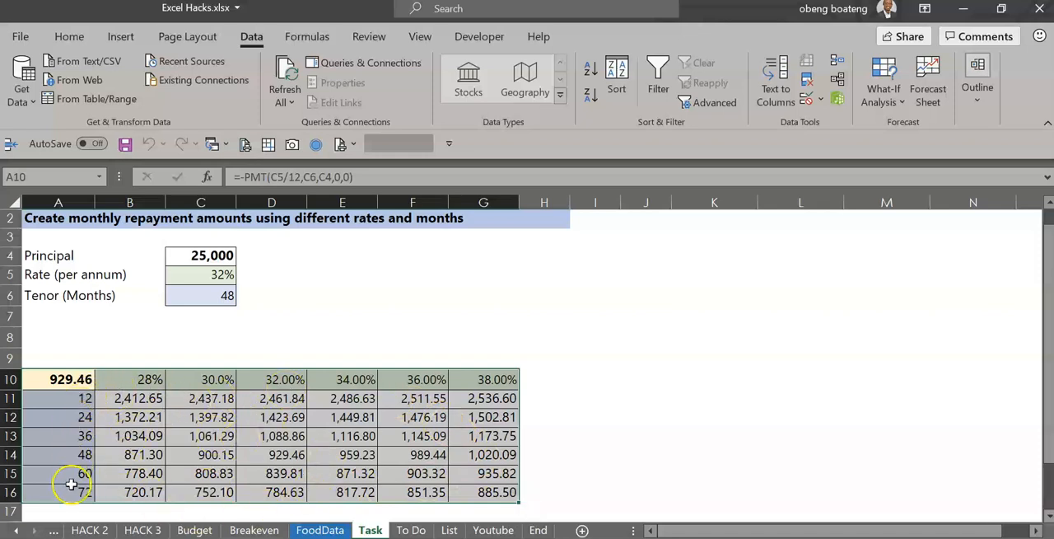
Highlight column D and row 14 together to check the repayment where the 32% rate meets the 48-month tenor.
left_click(276, 454)
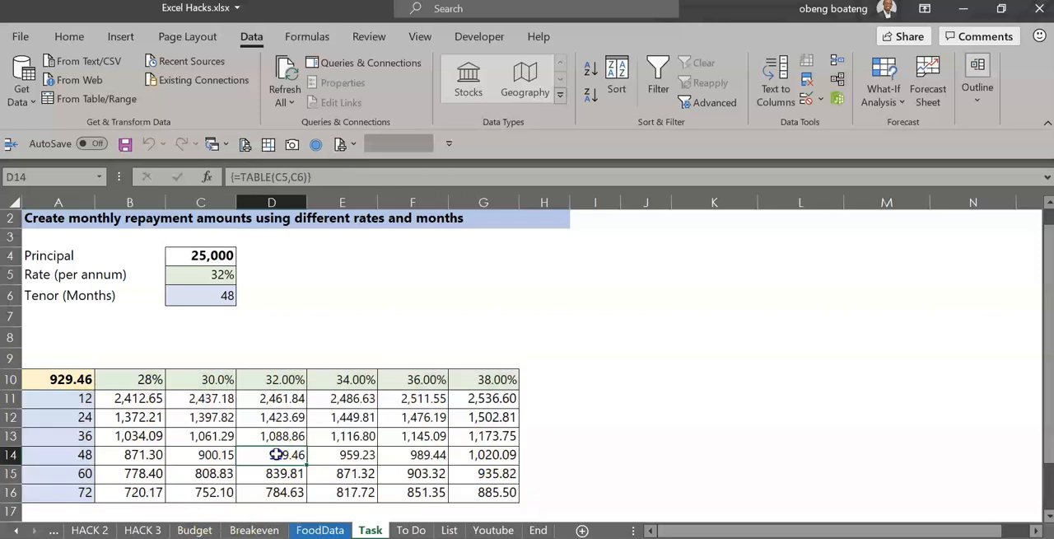
left_click(280, 197)
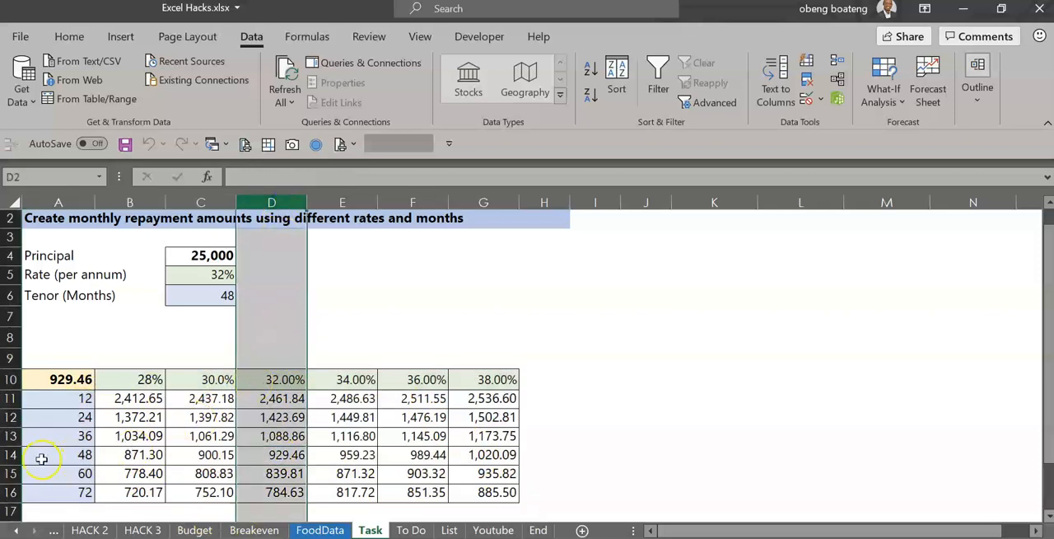
left_click(10, 454, "ctrl")
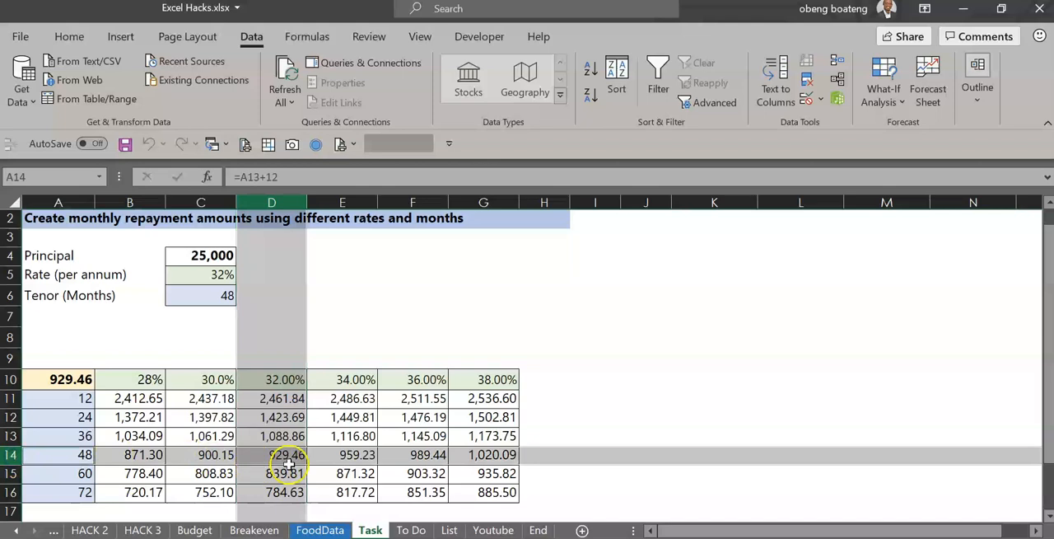